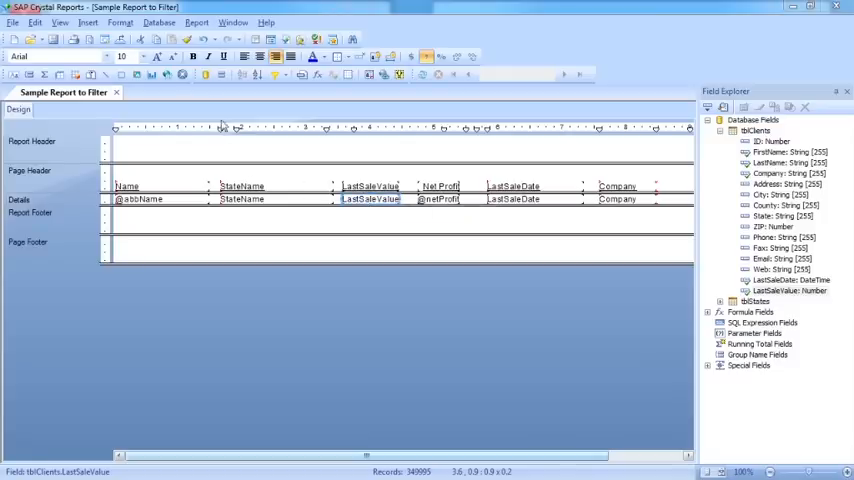
Step: Group the report by tblClients.LastSaleValue in Group Expert
click(221, 76)
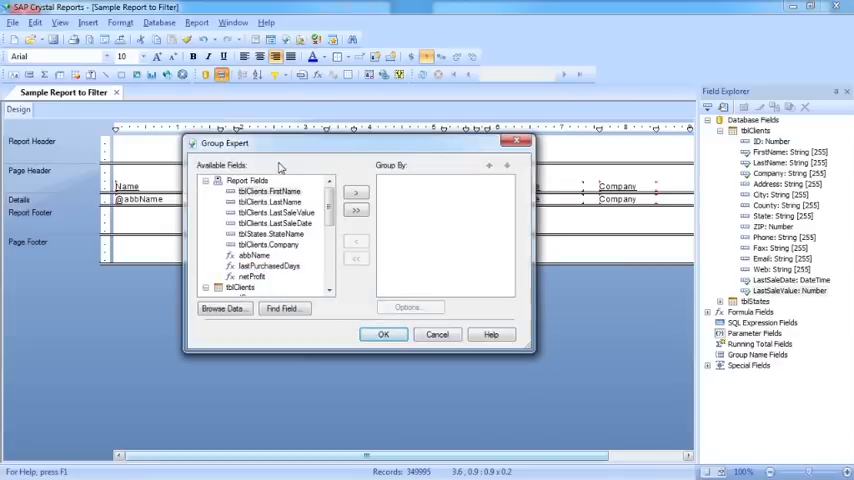
click(277, 212)
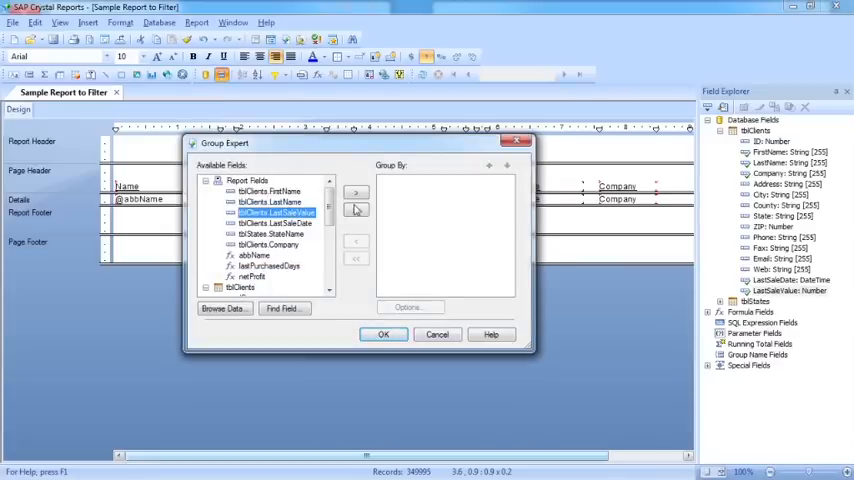
click(356, 194)
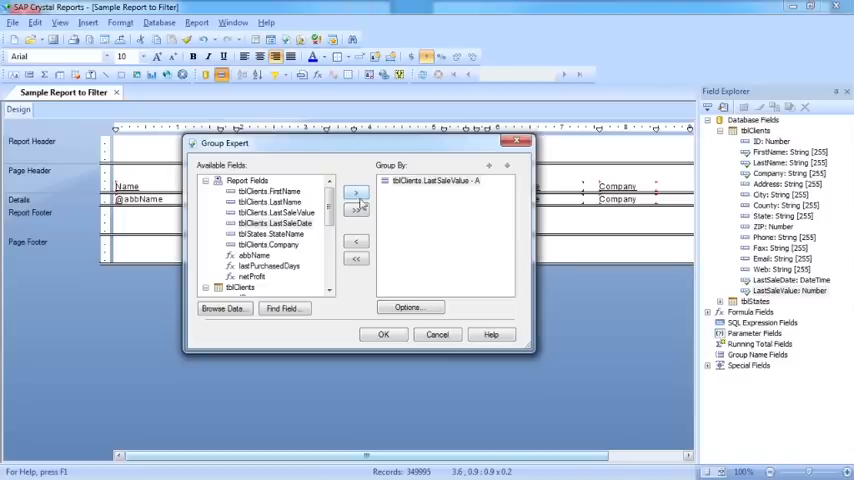
click(435, 181)
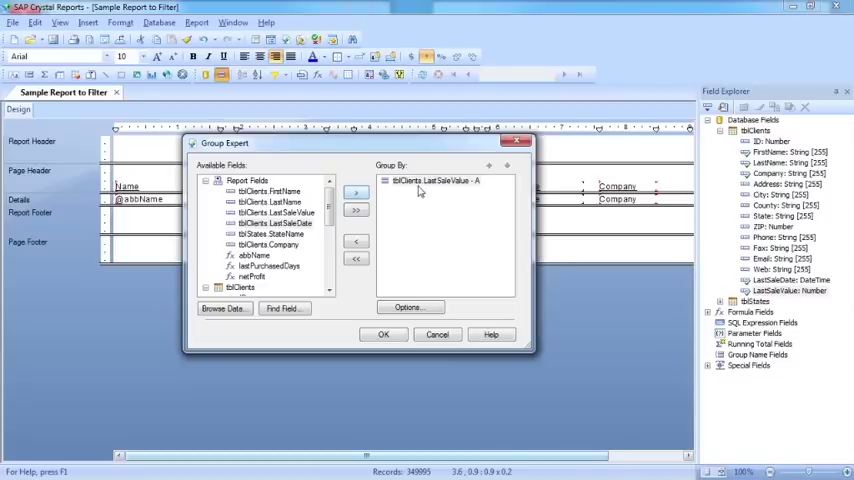
Step: Set the LastSaleValue group to 'in specified order' and show its Specified Order settings
click(408, 307)
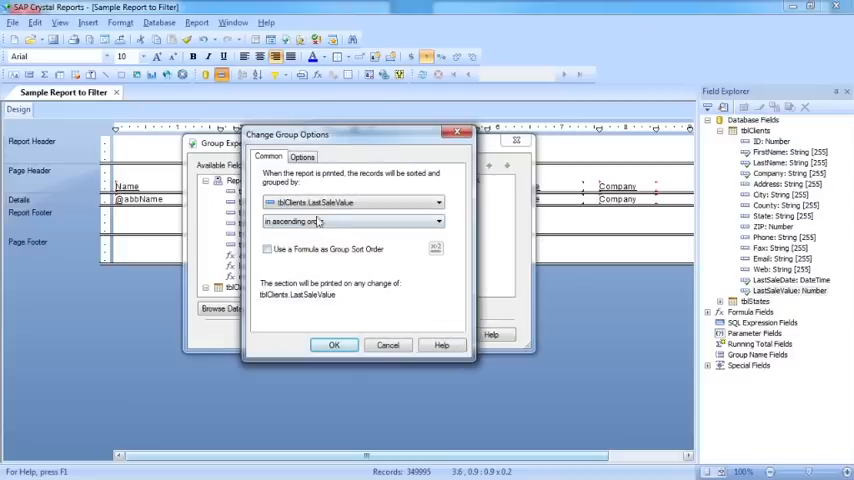
click(318, 221)
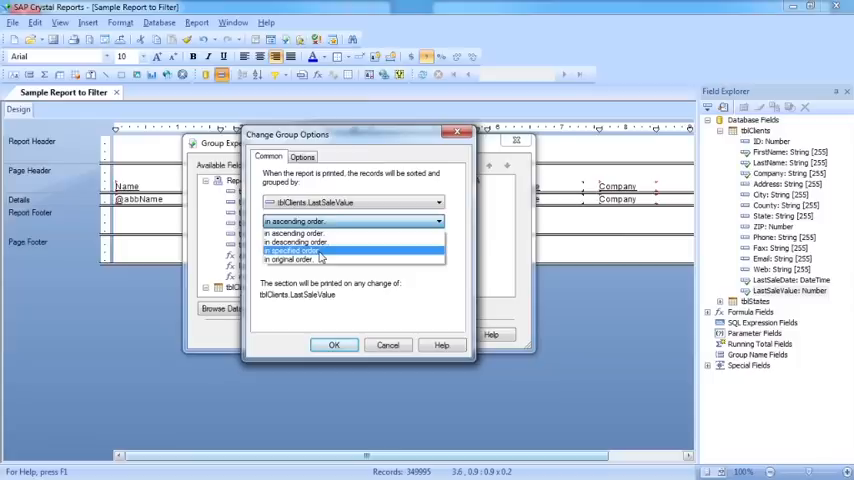
click(321, 252)
click(347, 156)
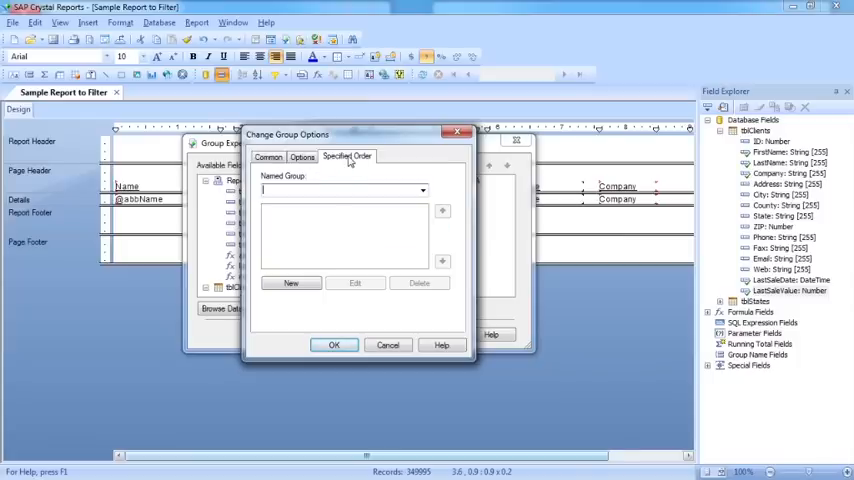
Step: Create a Big Spenders named group for LastSaleValue greater than 50000
click(291, 284)
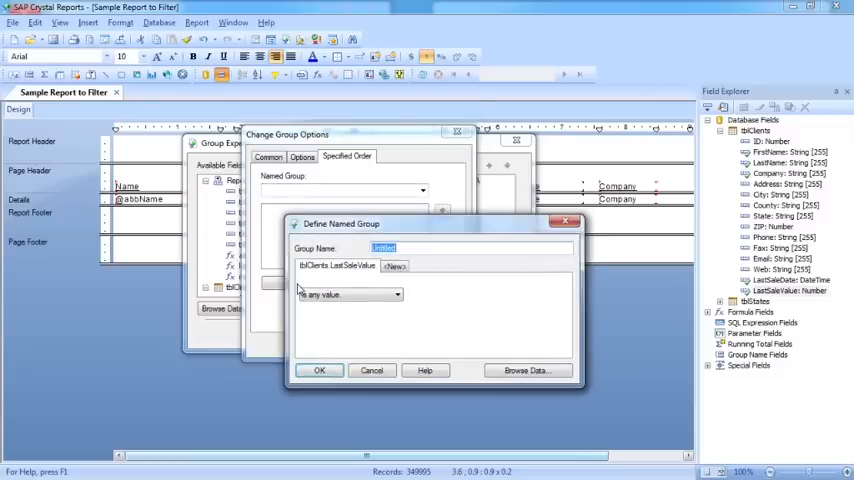
text(Big Spen)
text(ders)
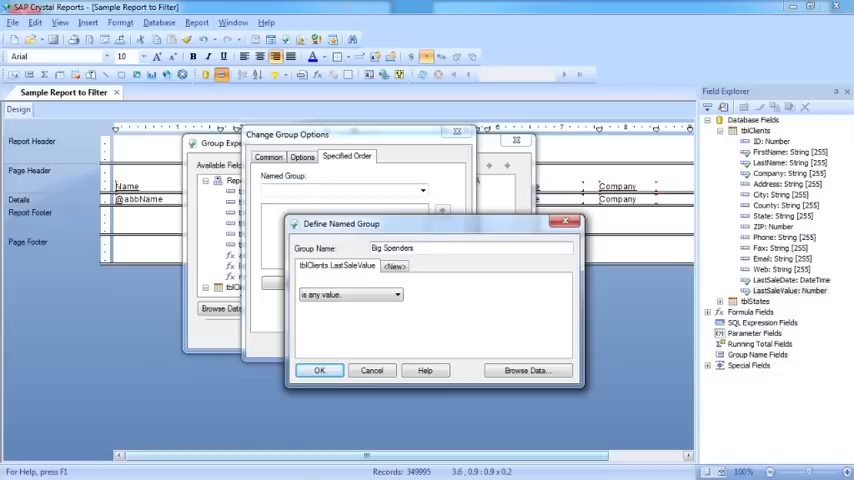
click(352, 295)
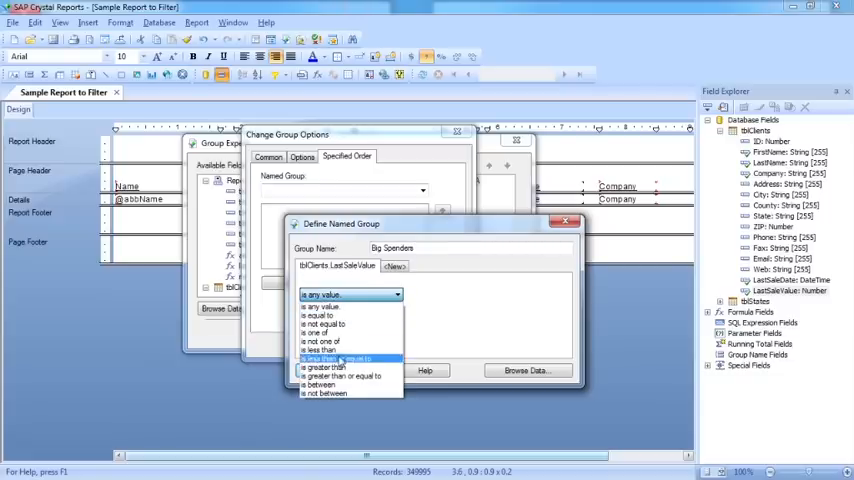
click(326, 367)
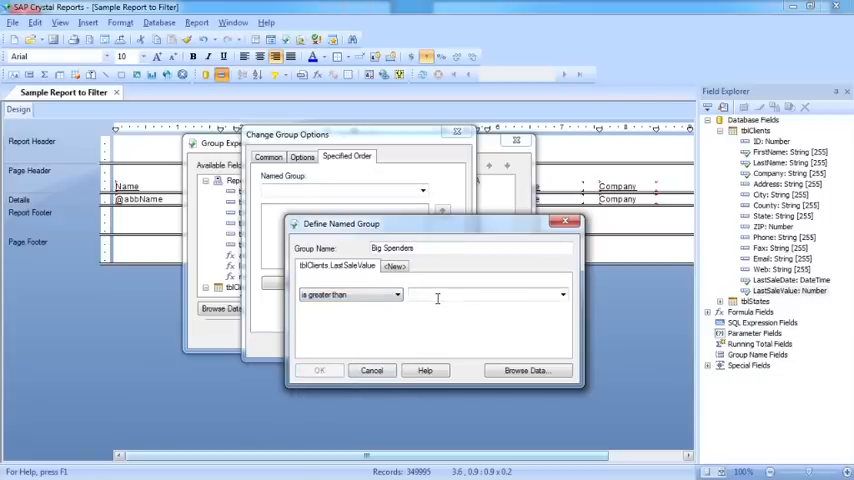
text(50000)
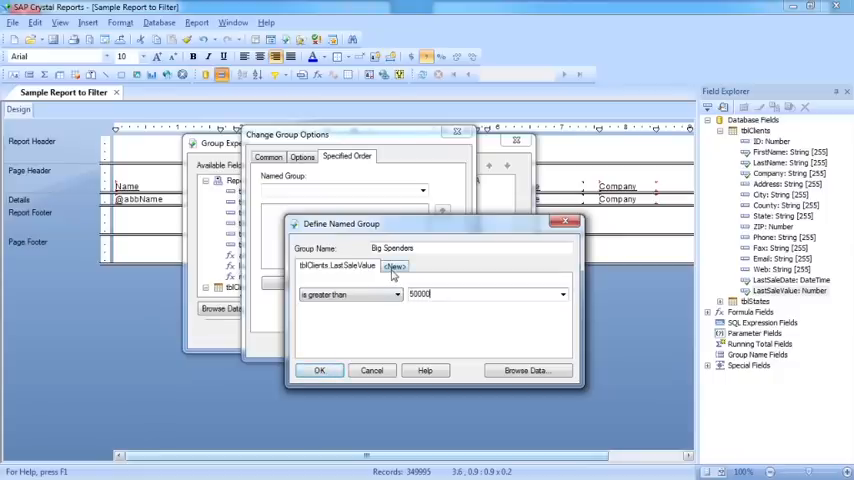
click(319, 370)
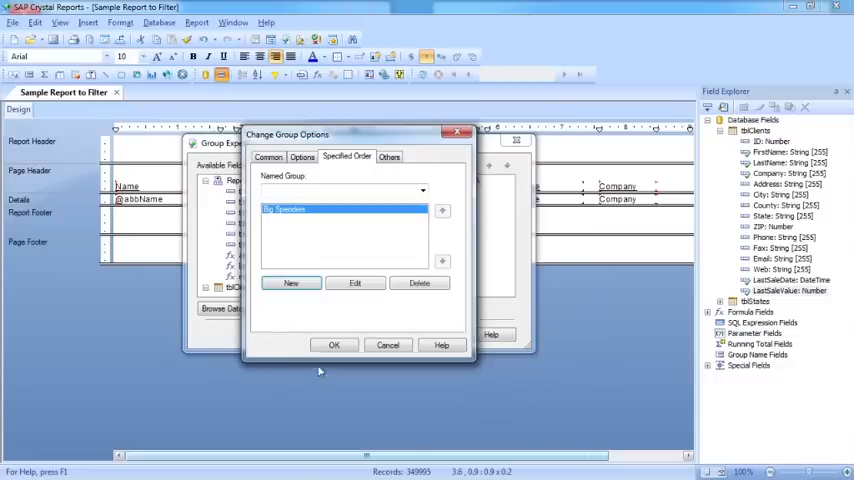
Step: Create a Medium Spenders named group for LastSaleValue between 20000 and 50000
click(293, 284)
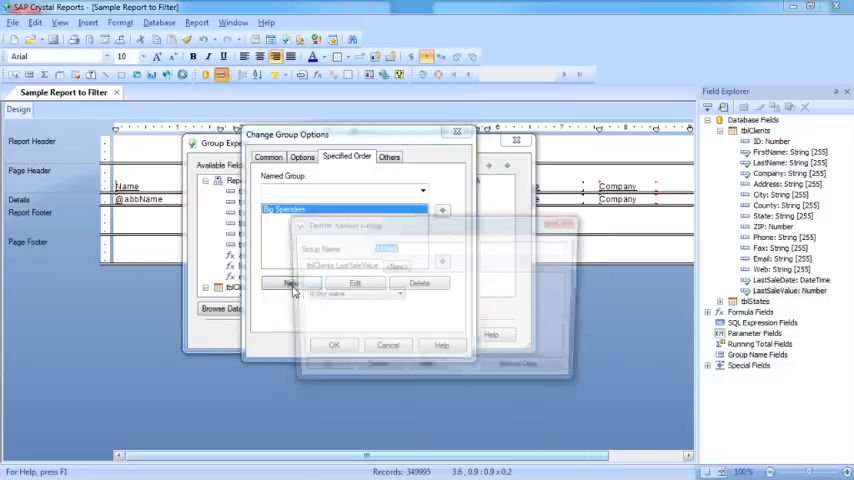
text(Medium Spenders)
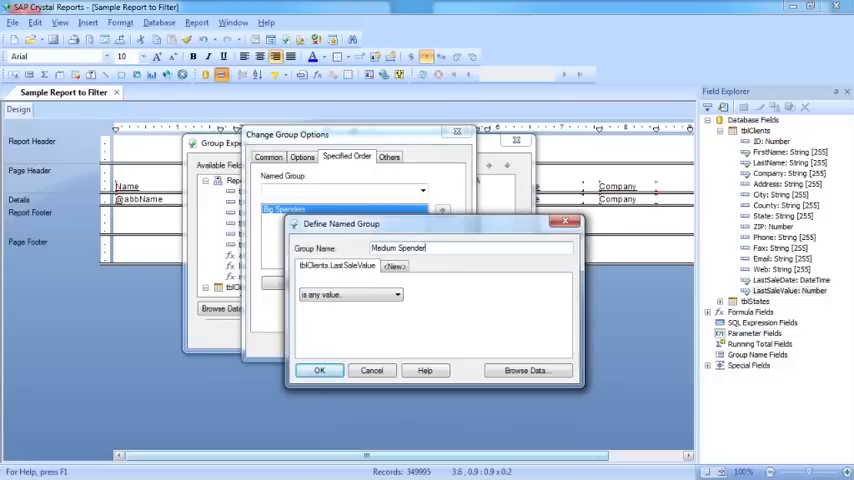
click(366, 295)
click(322, 384)
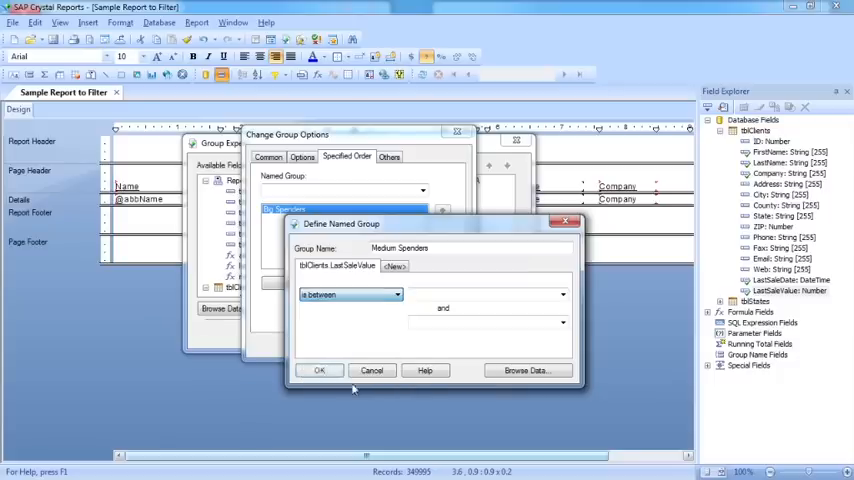
text(20000)
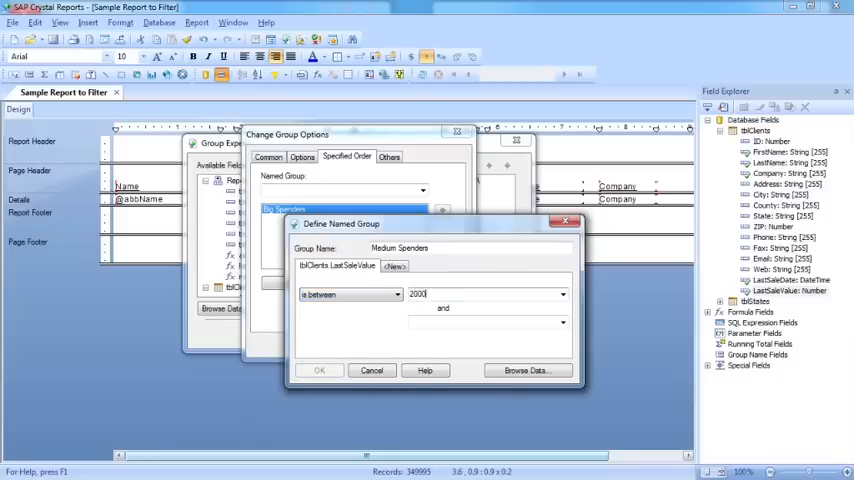
key(Tab)
text(500)
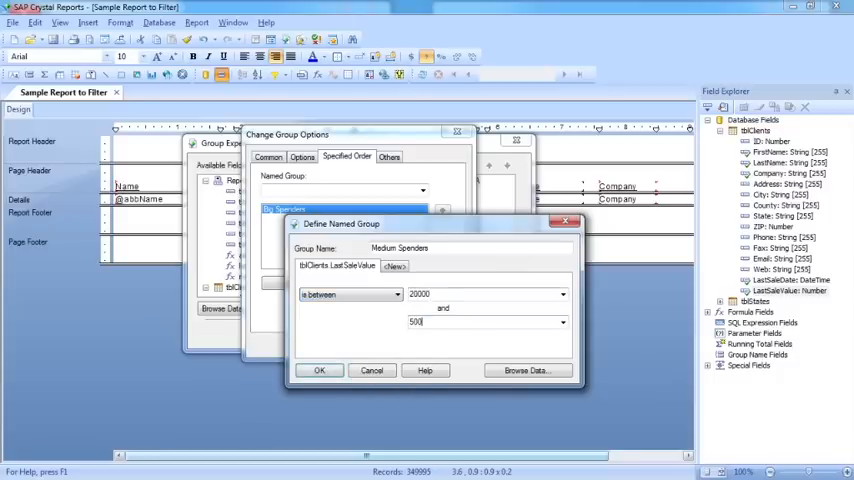
text(00)
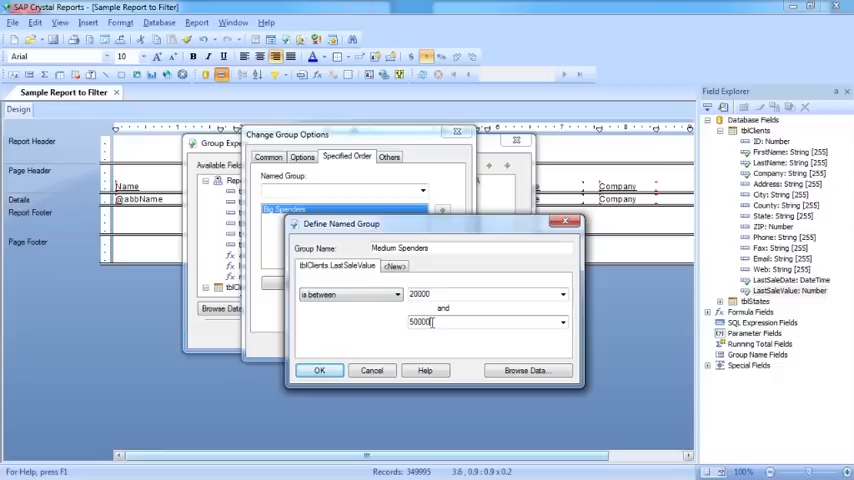
click(320, 371)
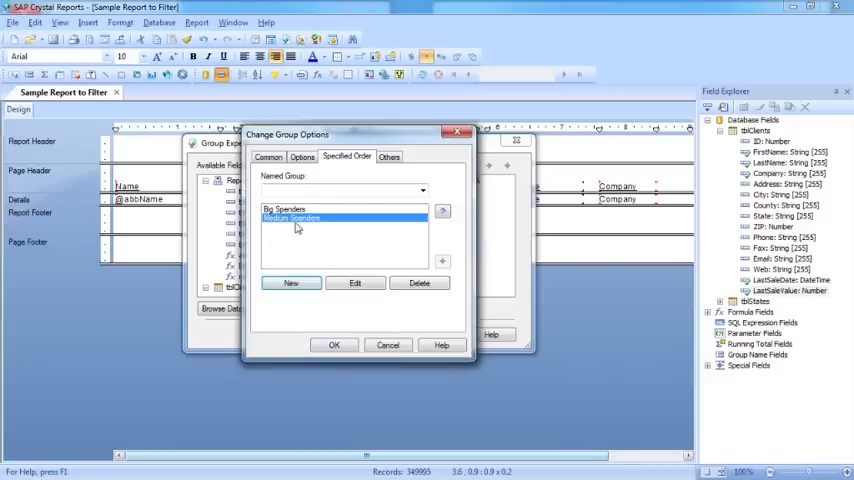
Step: Create a Small Spenders named group for LastSaleValue less than 20000
click(294, 218)
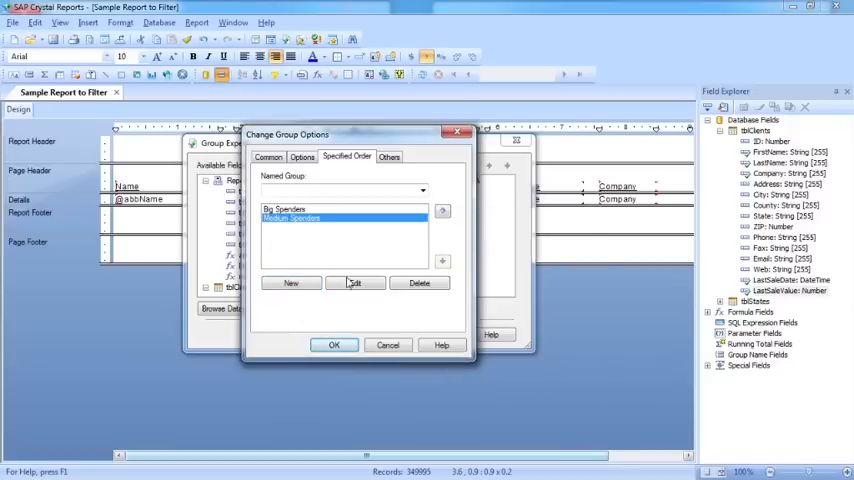
click(293, 284)
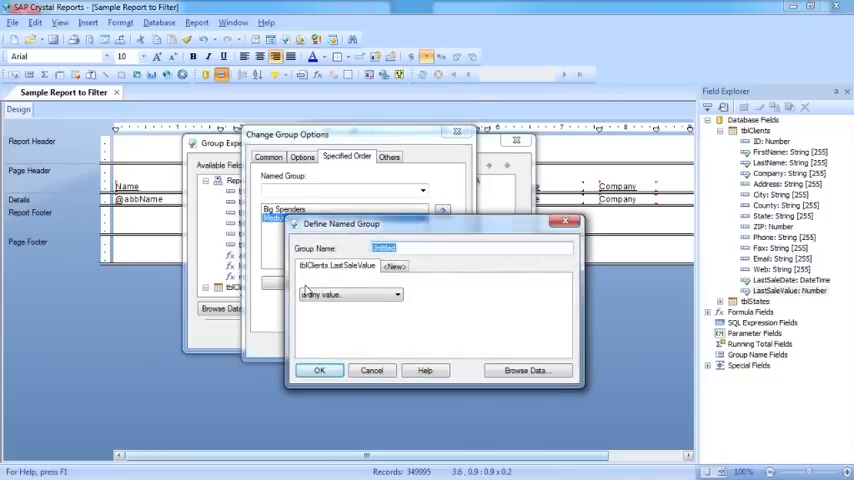
text(Small Spenders)
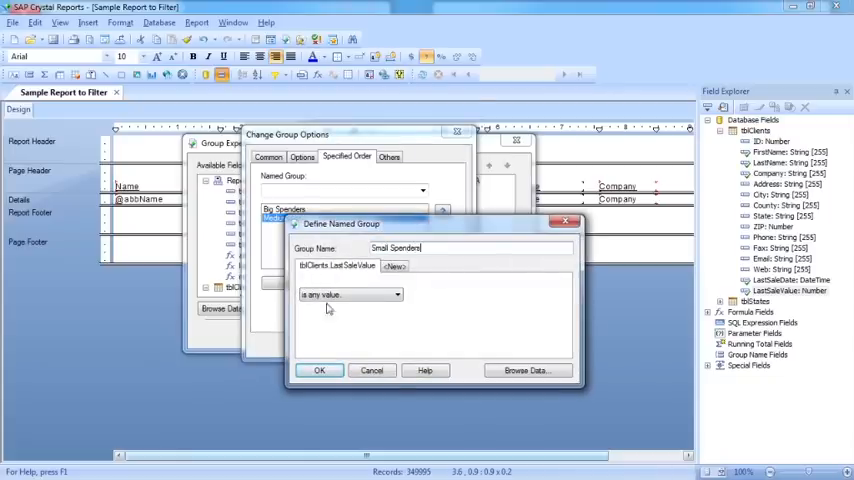
click(397, 294)
click(340, 350)
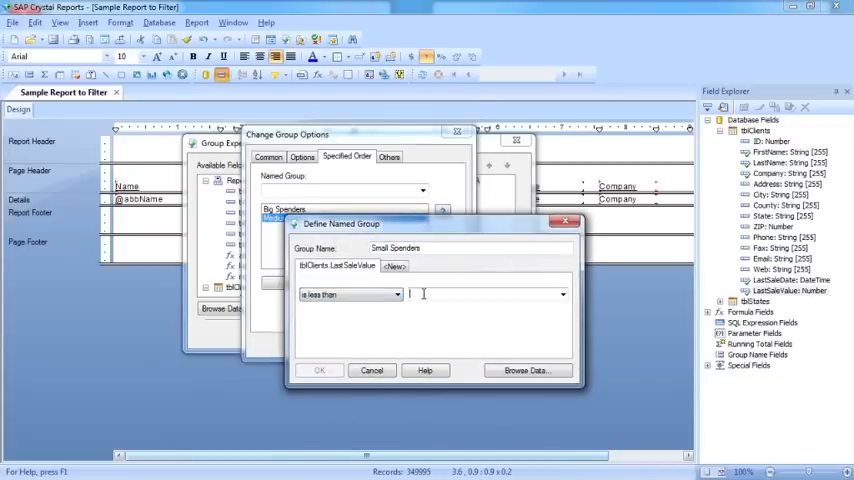
text(20000)
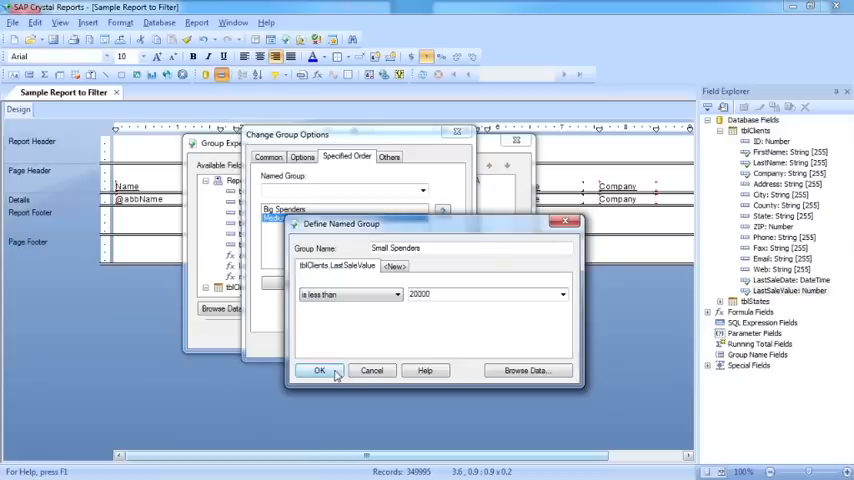
click(319, 370)
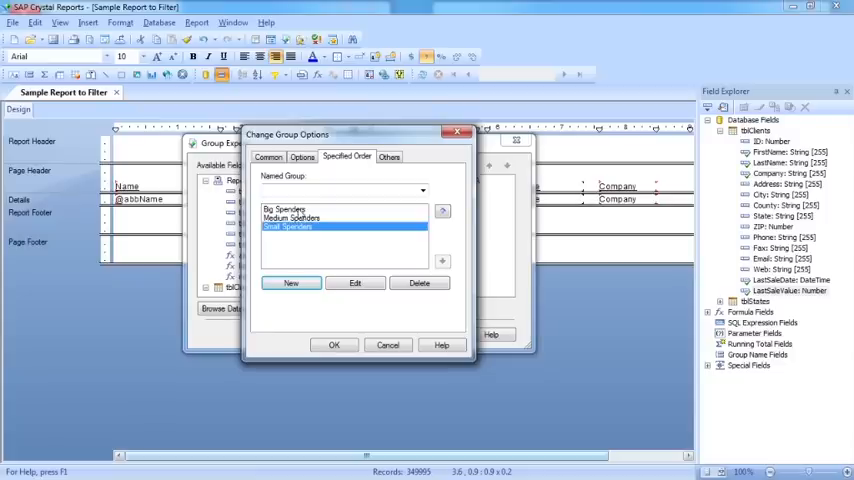
Step: Move Small Spenders to the top and Medium Spenders second, above Big Spenders
click(297, 218)
click(295, 227)
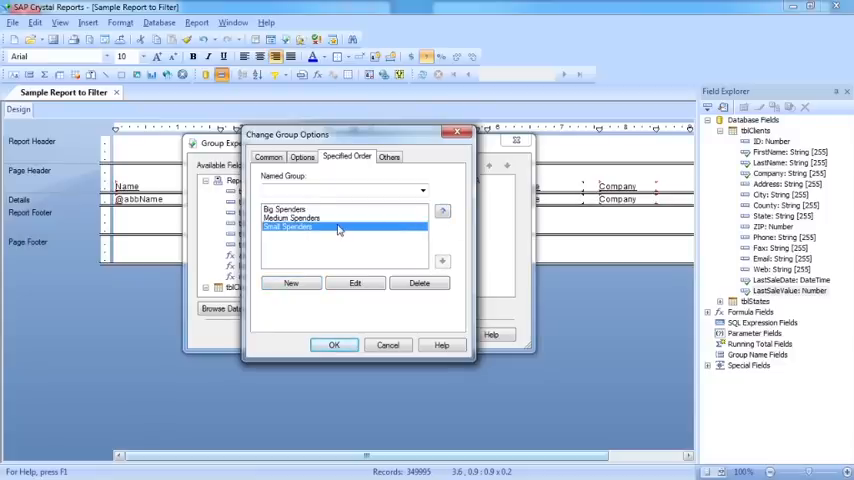
click(443, 212)
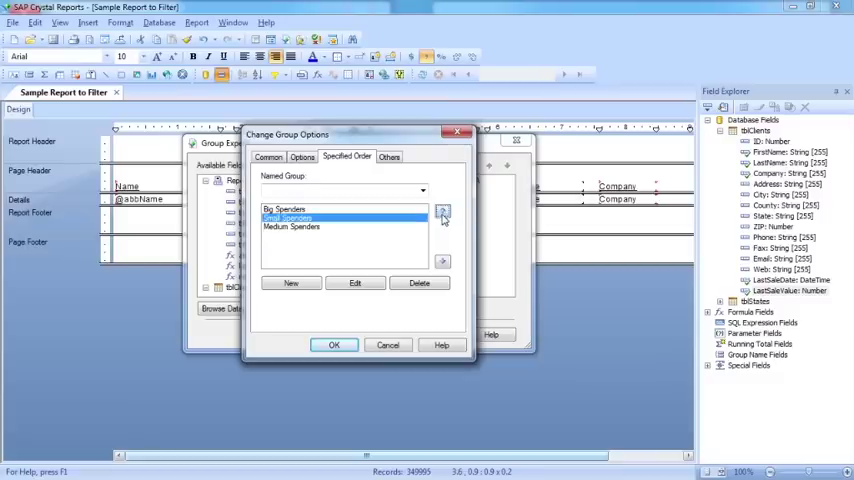
click(323, 228)
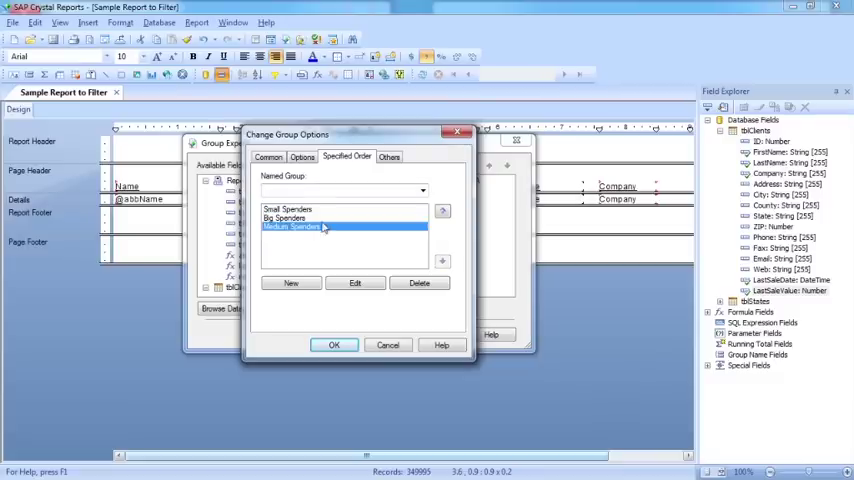
click(443, 212)
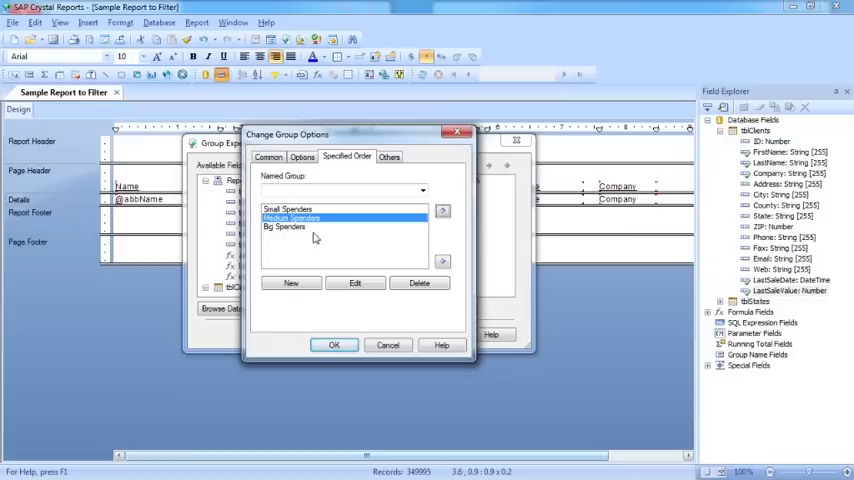
Step: View the Medium Spenders definition, cancel it, and show the Others settings
click(355, 283)
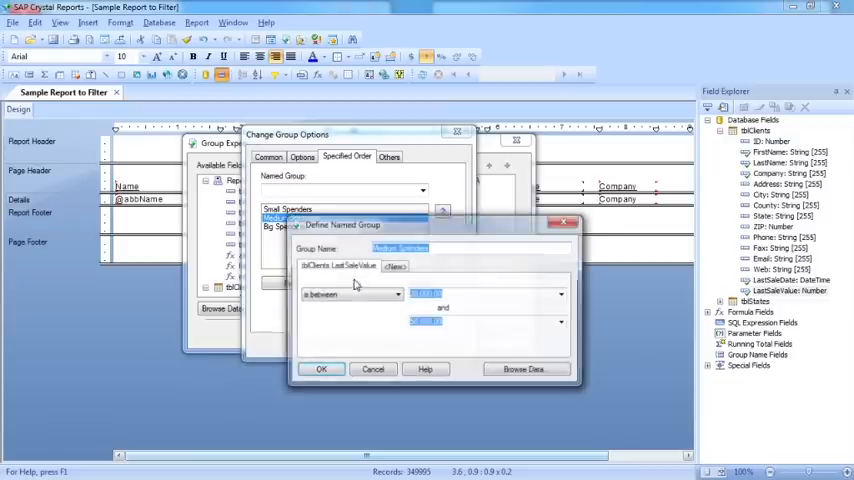
click(371, 371)
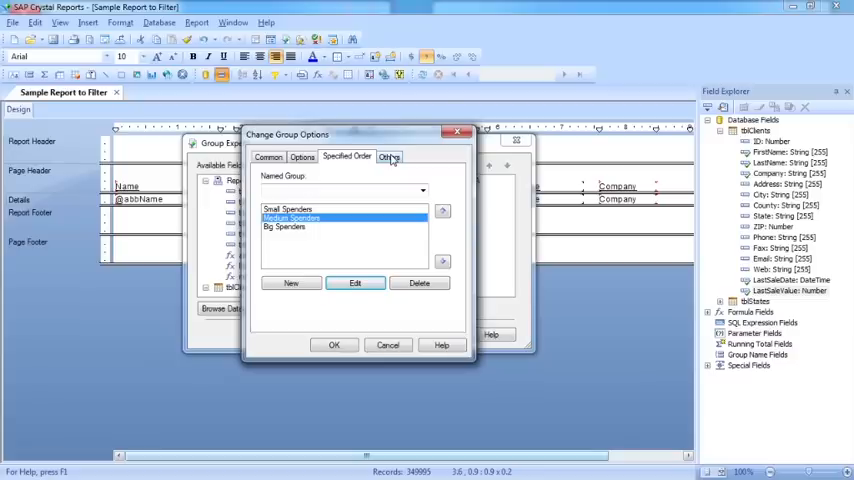
click(390, 157)
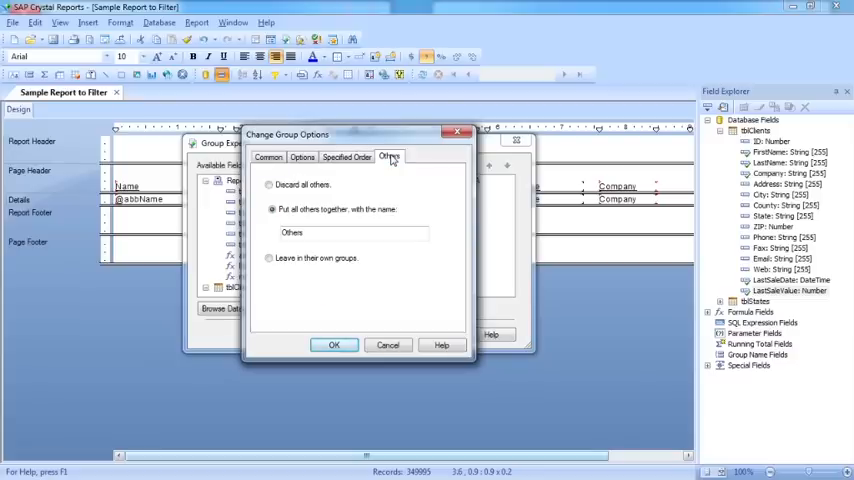
Step: Put all remaining records together in one group renamed to Other Spenders
click(347, 157)
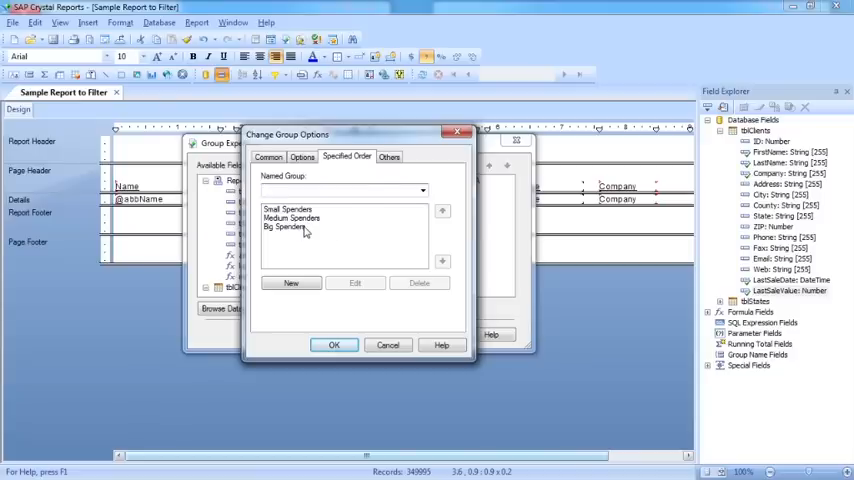
click(390, 157)
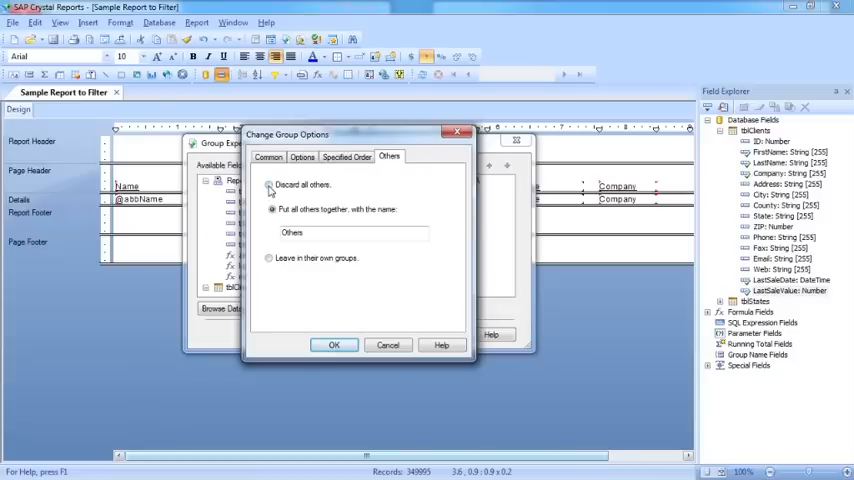
click(268, 185)
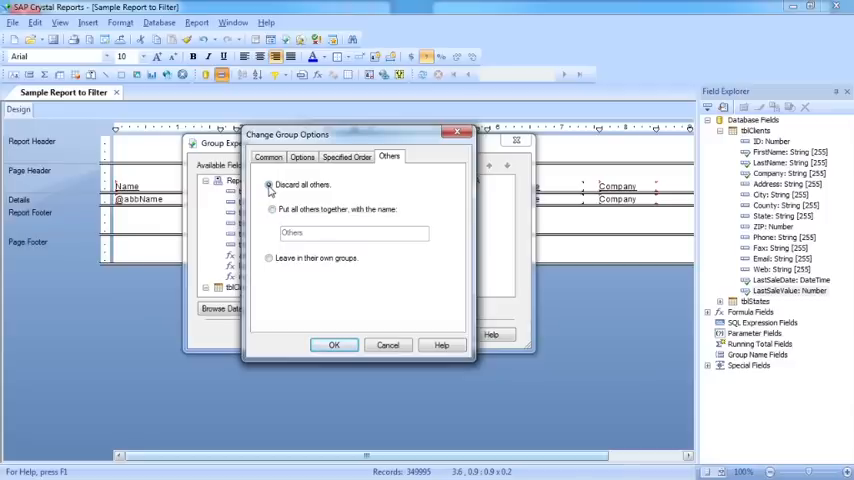
click(270, 209)
click(311, 233)
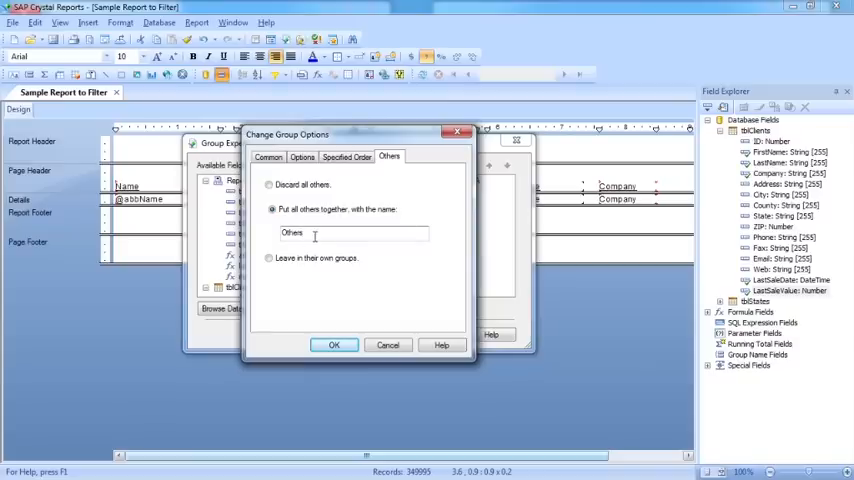
key(BackSpace)
text(Spe)
text(nders)
Step: Review the Common, Specified Order and Others settings and confirm the group options
click(346, 157)
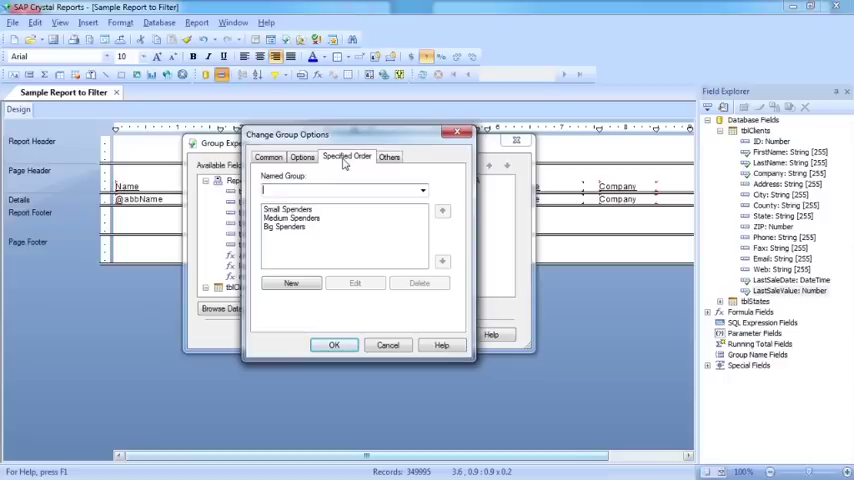
click(268, 157)
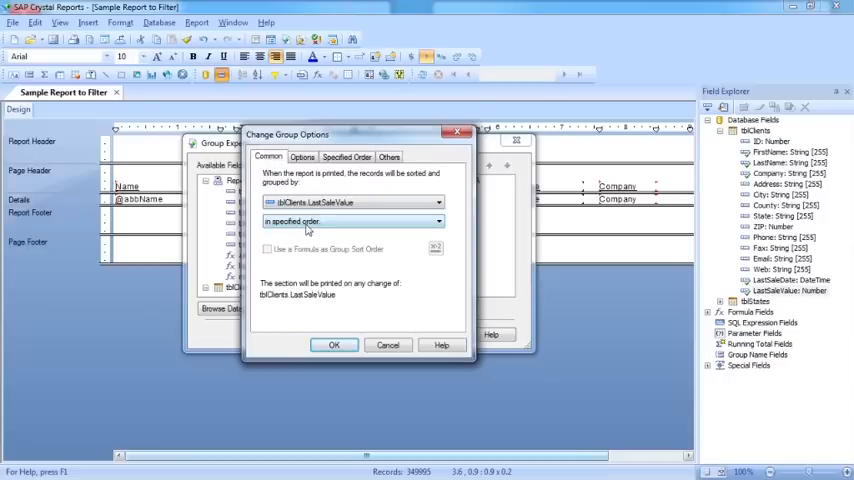
click(348, 158)
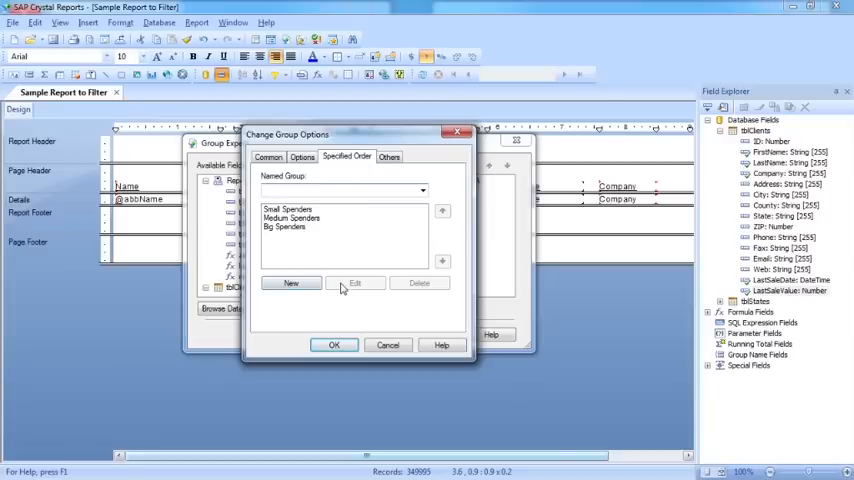
click(390, 157)
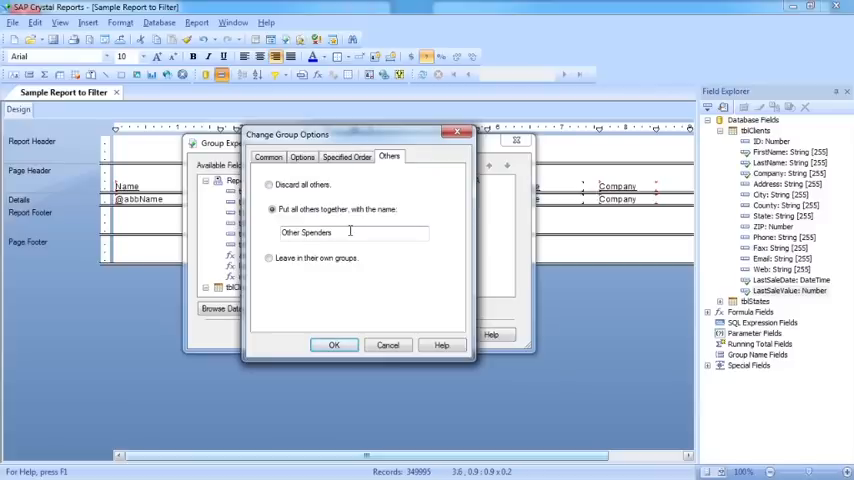
click(334, 345)
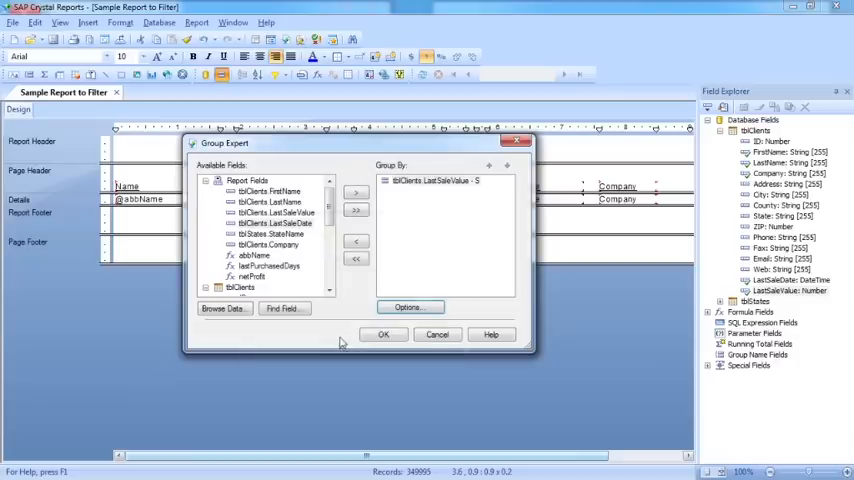
Step: Apply the grouping, preview the report and widen the group tree panel
click(386, 337)
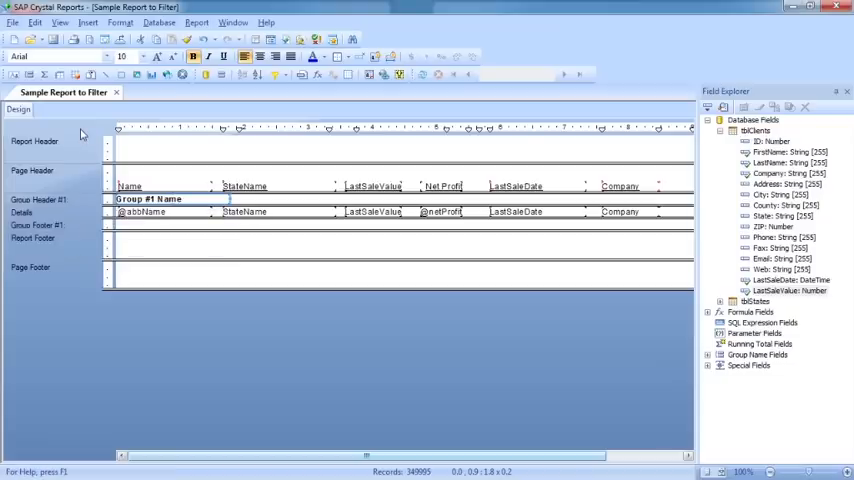
click(90, 39)
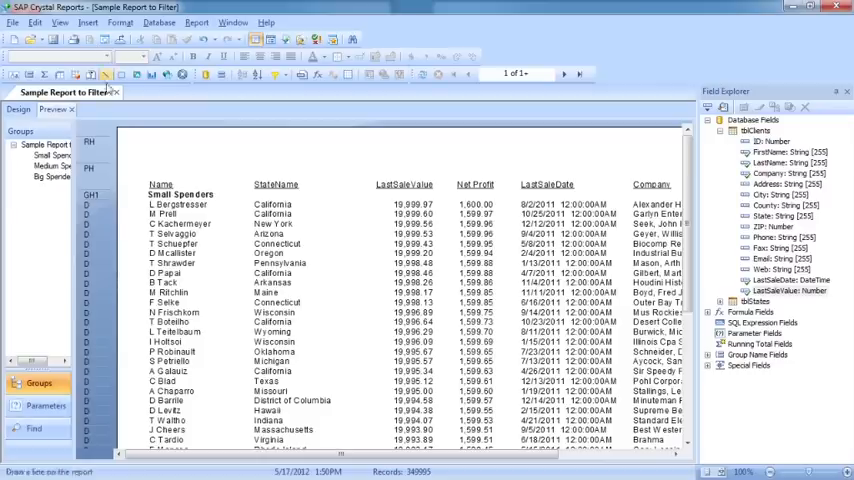
drag(92, 168, 138, 168)
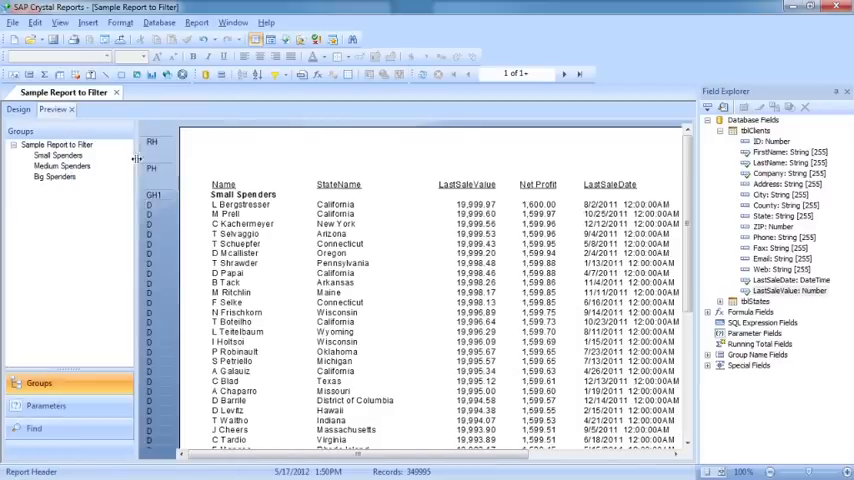
Step: Jump to the Small, Medium and Big Spenders groups in the group tree
click(58, 155)
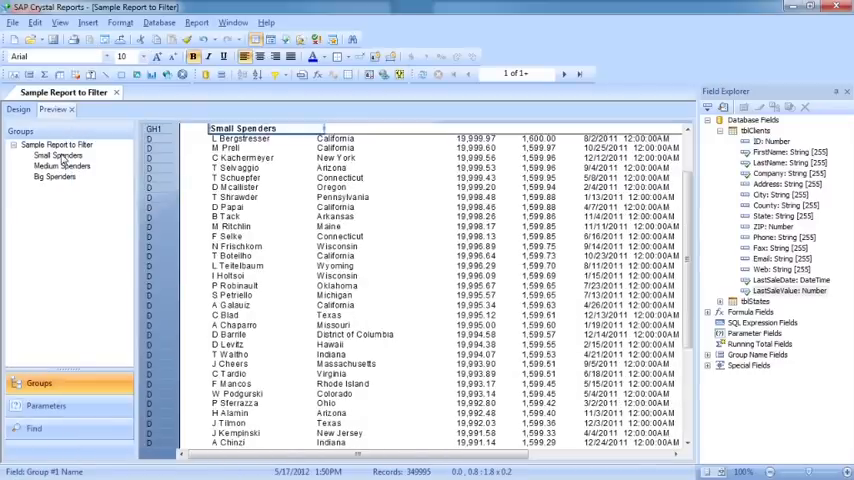
scroll(300, 250, up, 2)
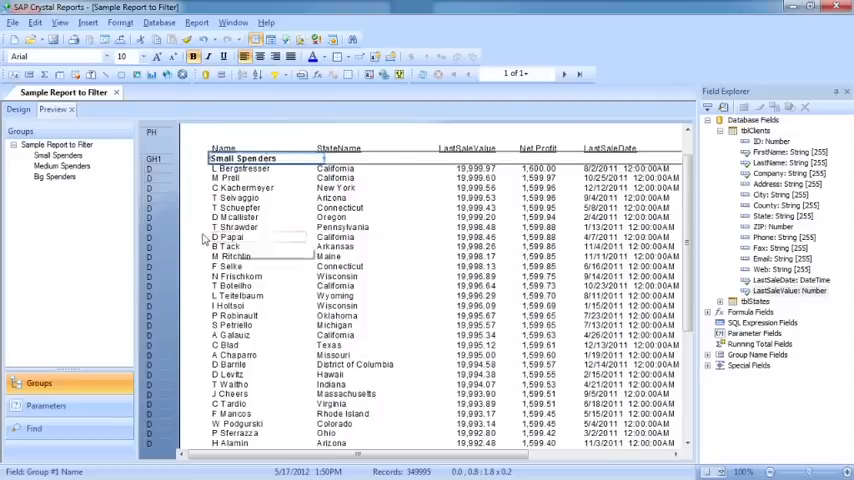
click(62, 166)
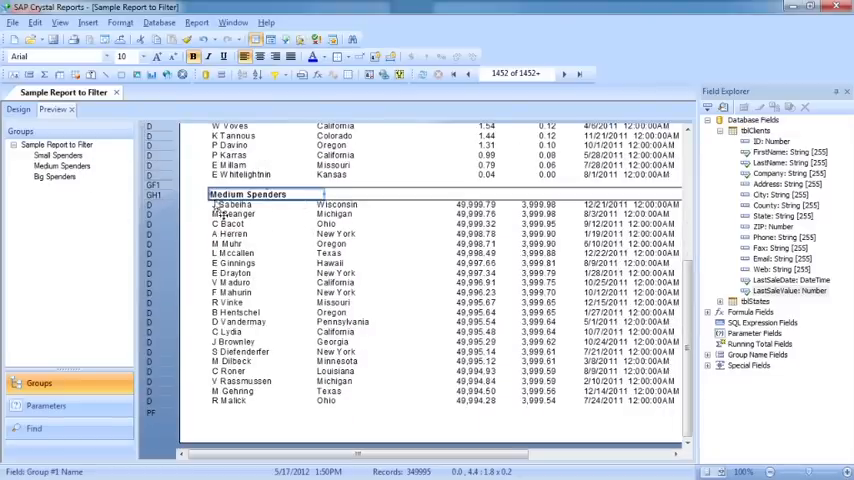
click(55, 177)
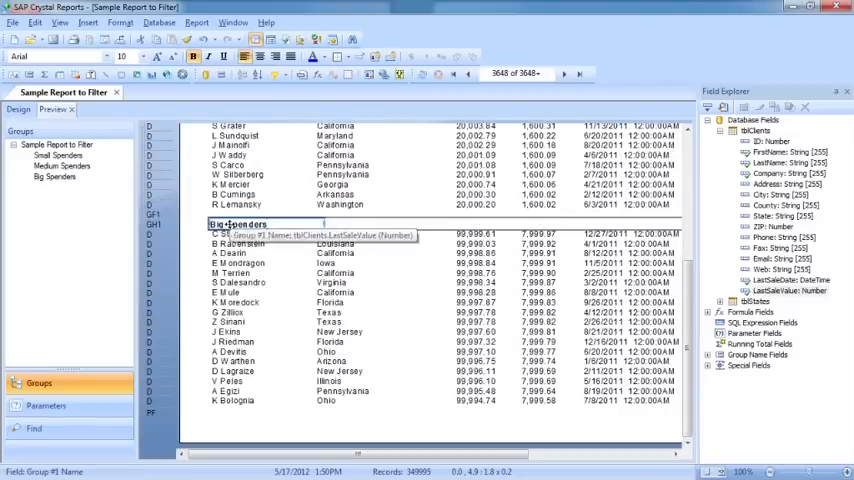